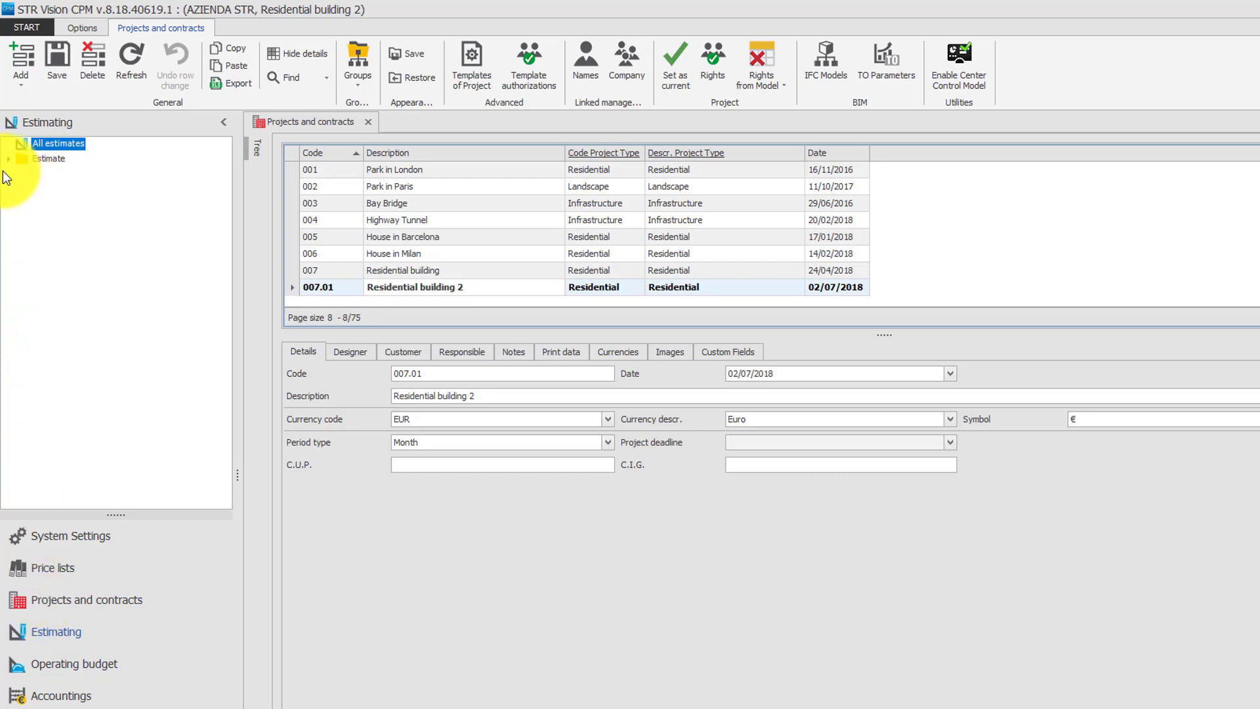
Open the estimate's measurements and examine the cost analysis of the sixth-floor columns.
{"action": "left_click", "coordinate": [8, 159]}
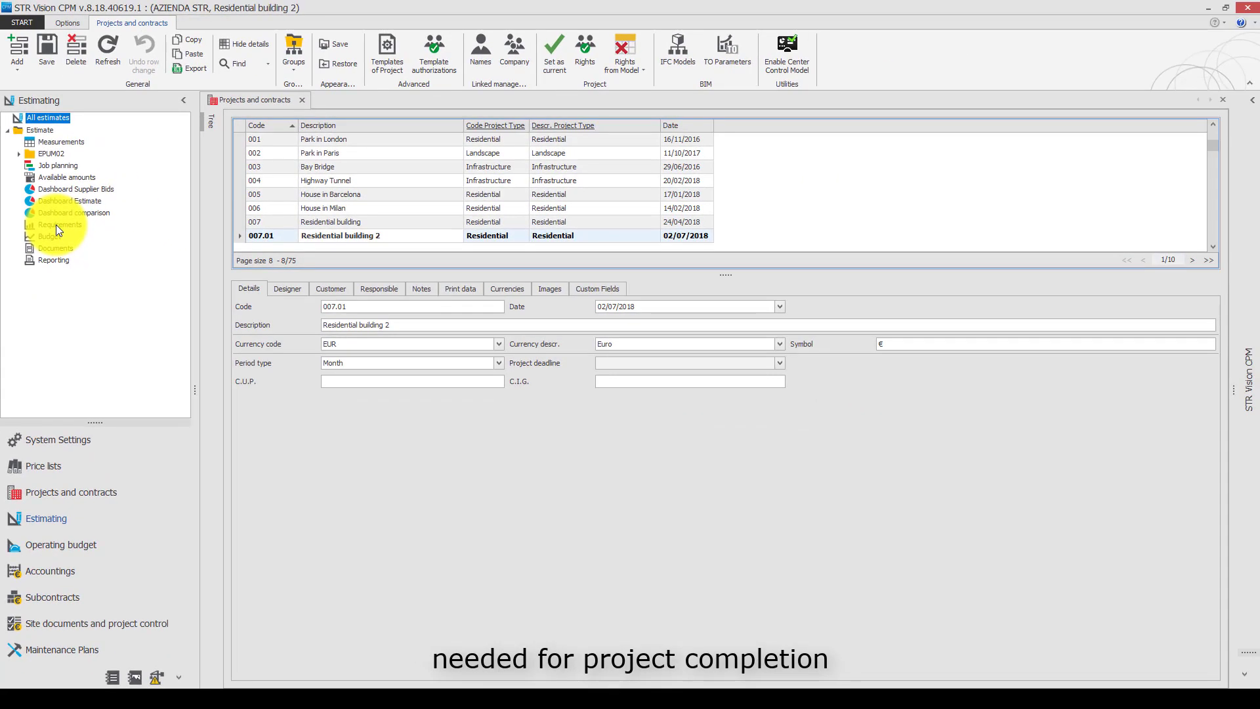
{"action": "left_click", "coordinate": [68, 142]}
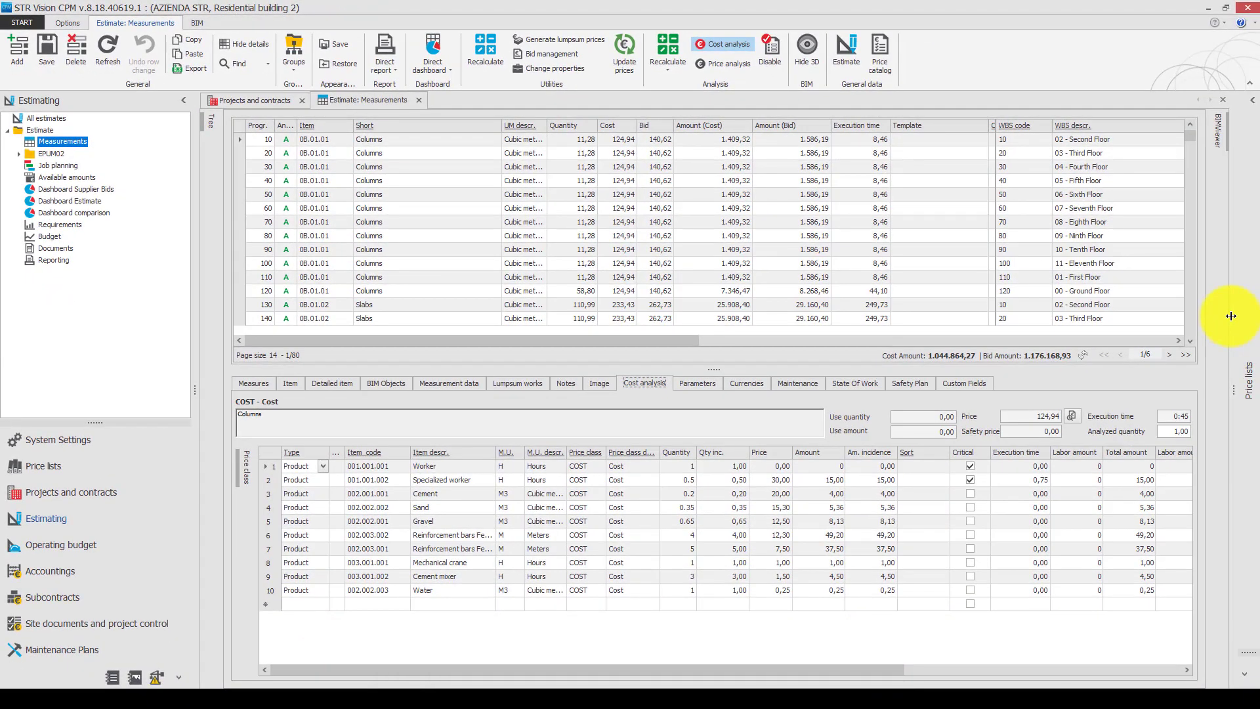
{"action": "left_click", "coordinate": [434, 194]}
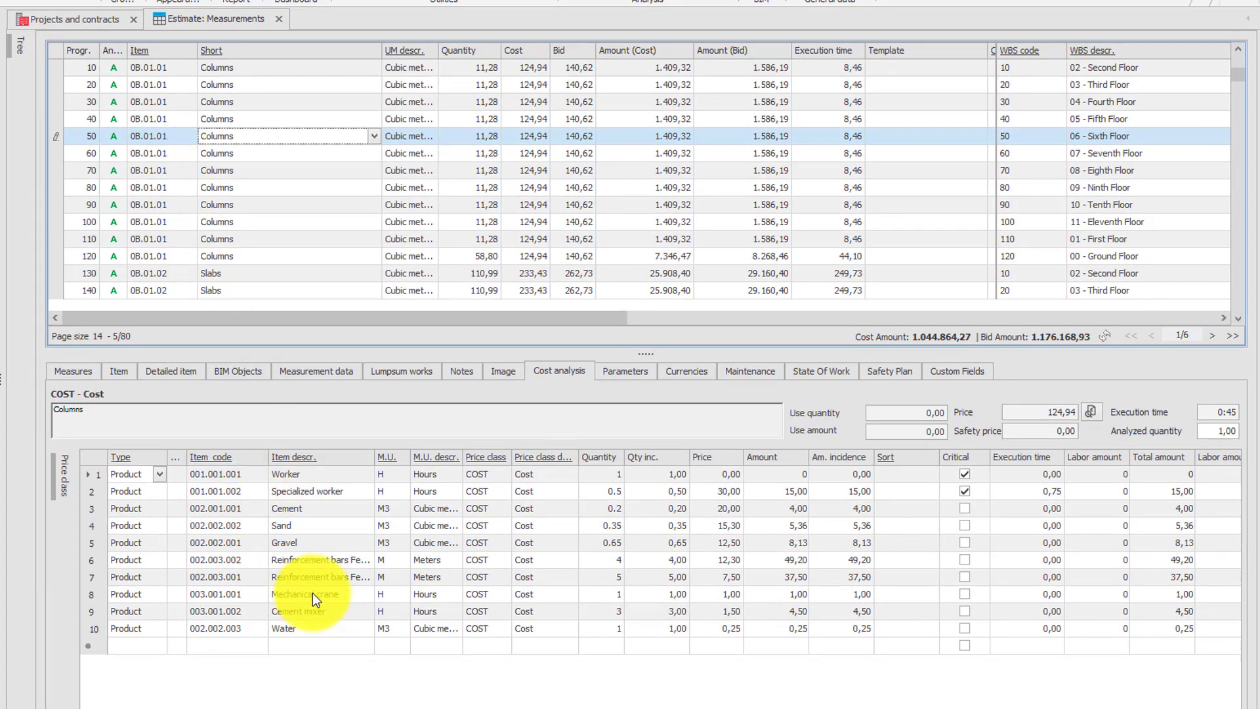
{"action": "left_click", "coordinate": [1232, 335]}
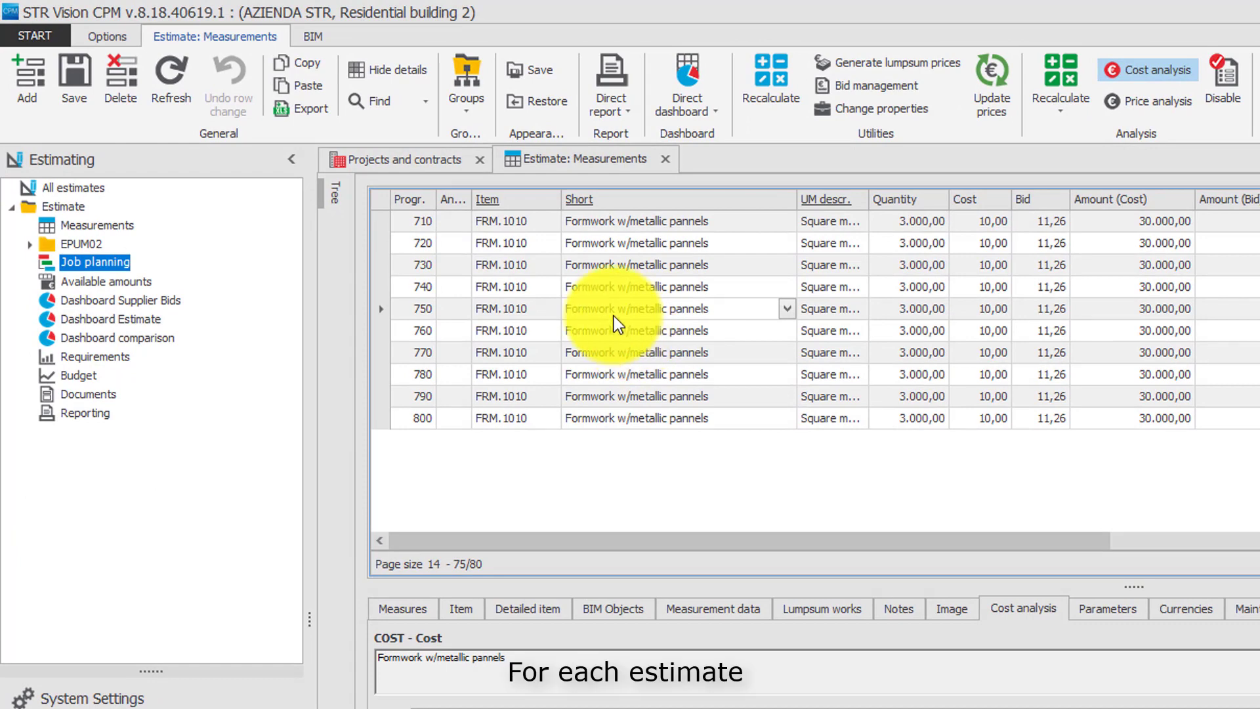
Open the estimate's job planning and review the GANTT 01 entry.
{"action": "double_click", "coordinate": [120, 265]}
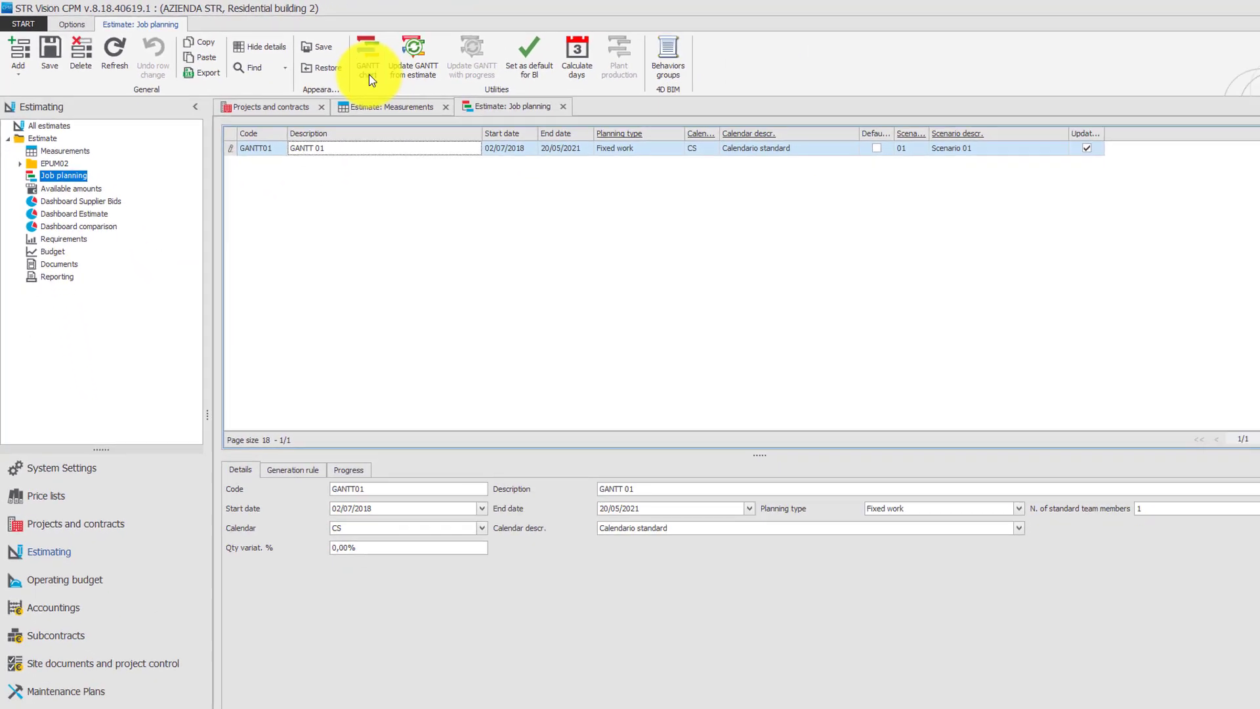
{"action": "left_click", "coordinate": [548, 98]}
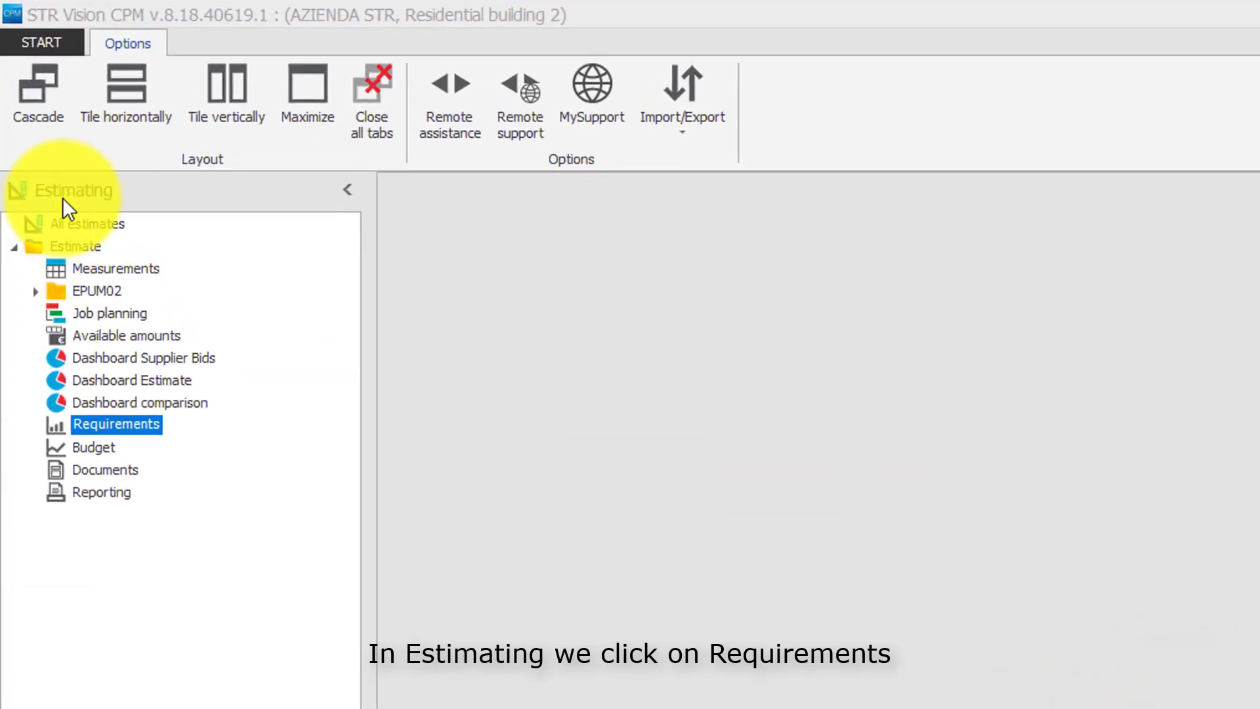
Open the estimate's requirements and start a data request, keeping Month as the breakdown.
{"action": "left_click", "coordinate": [96, 423]}
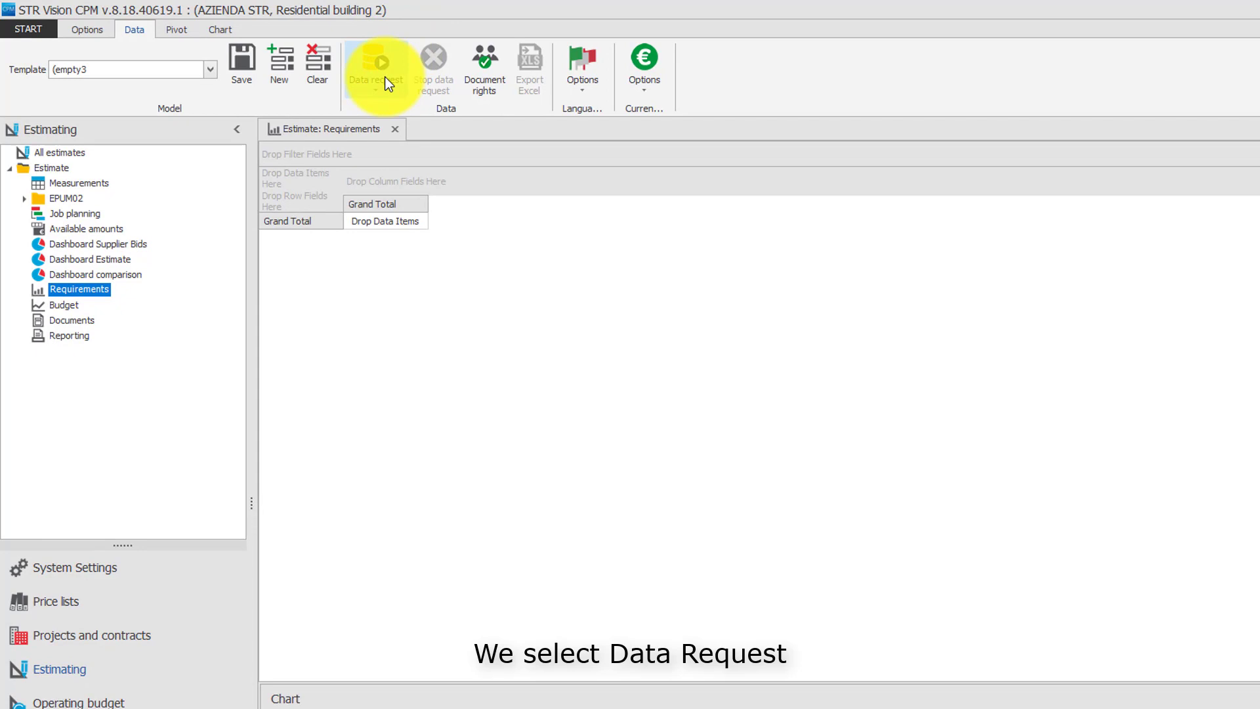
{"action": "left_click", "coordinate": [385, 76]}
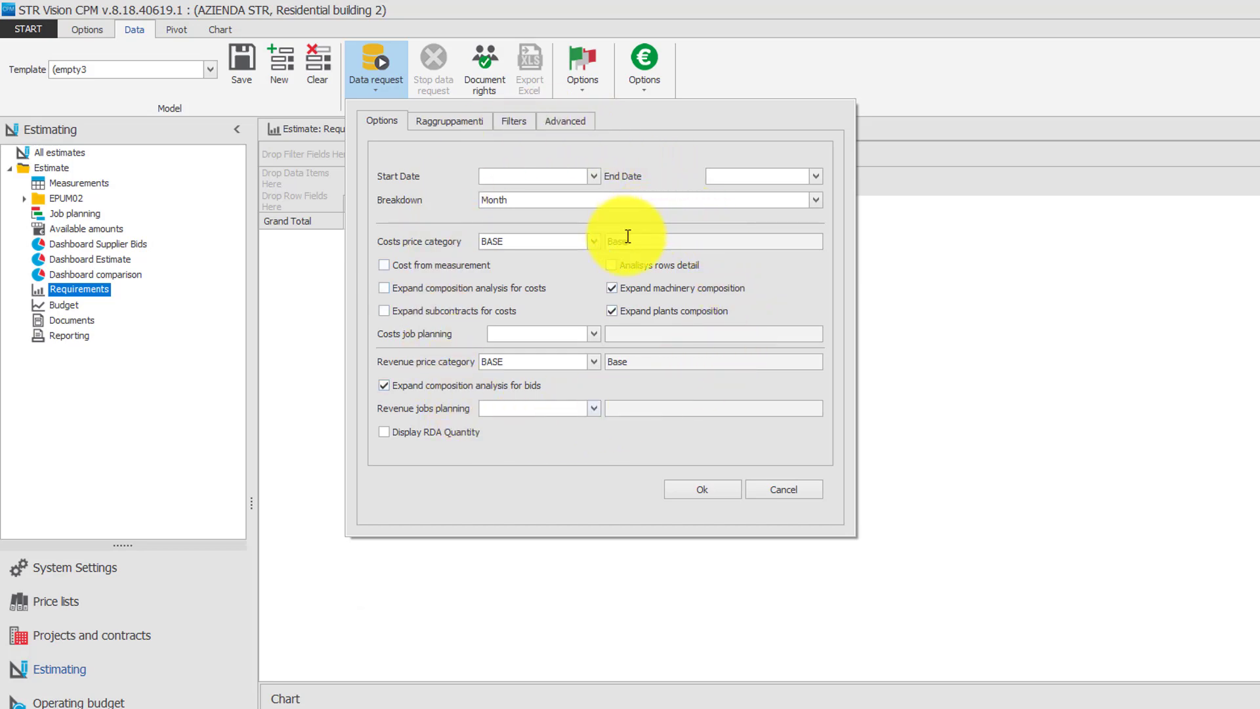
{"action": "left_click", "coordinate": [818, 205]}
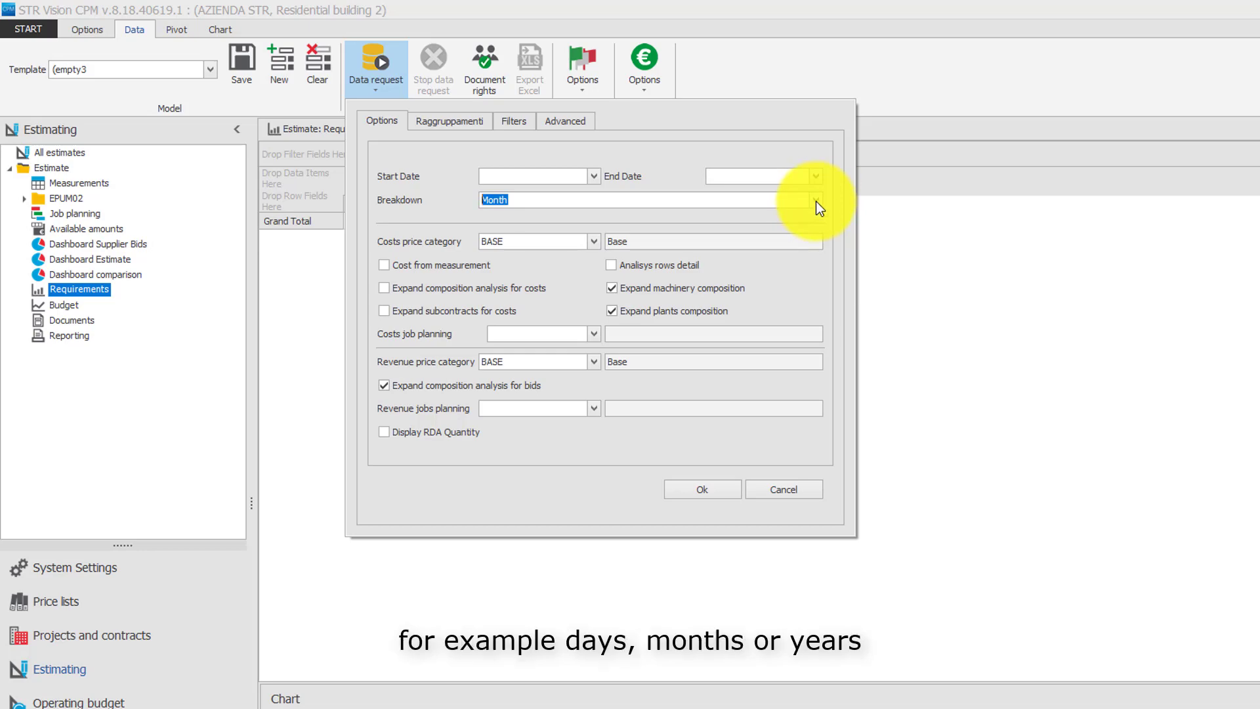
{"action": "left_click", "coordinate": [816, 201]}
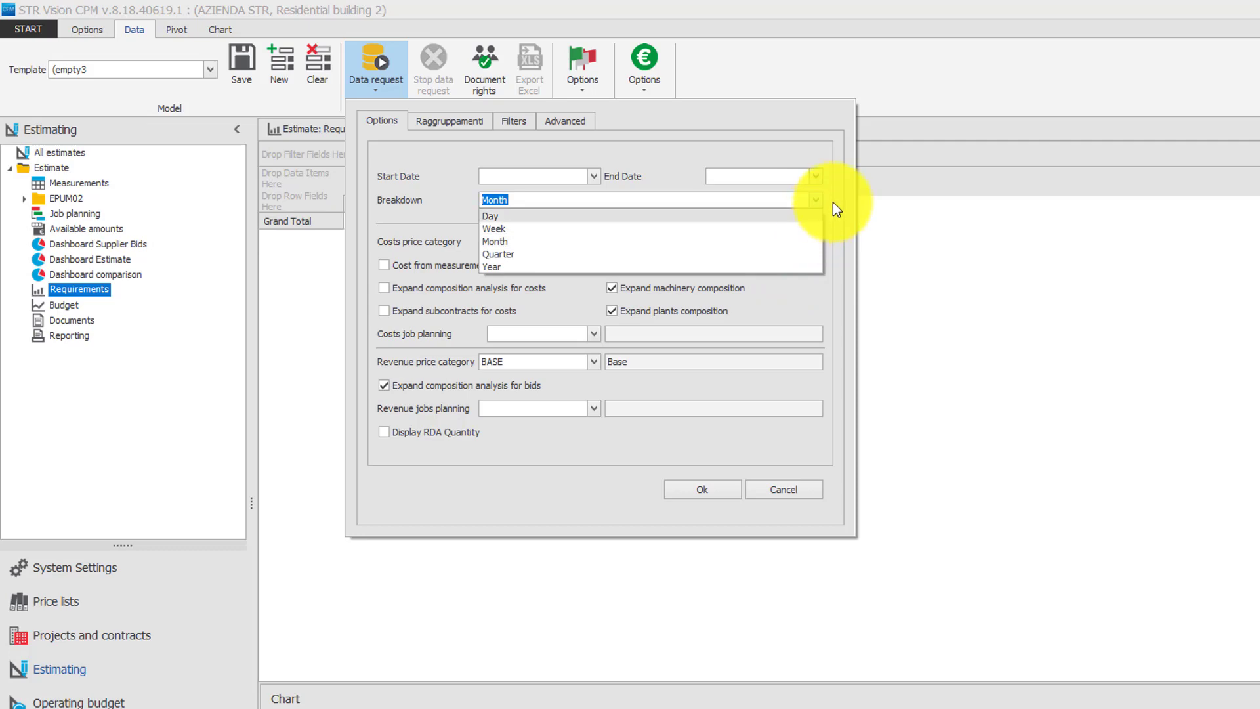
{"action": "left_click", "coordinate": [832, 202]}
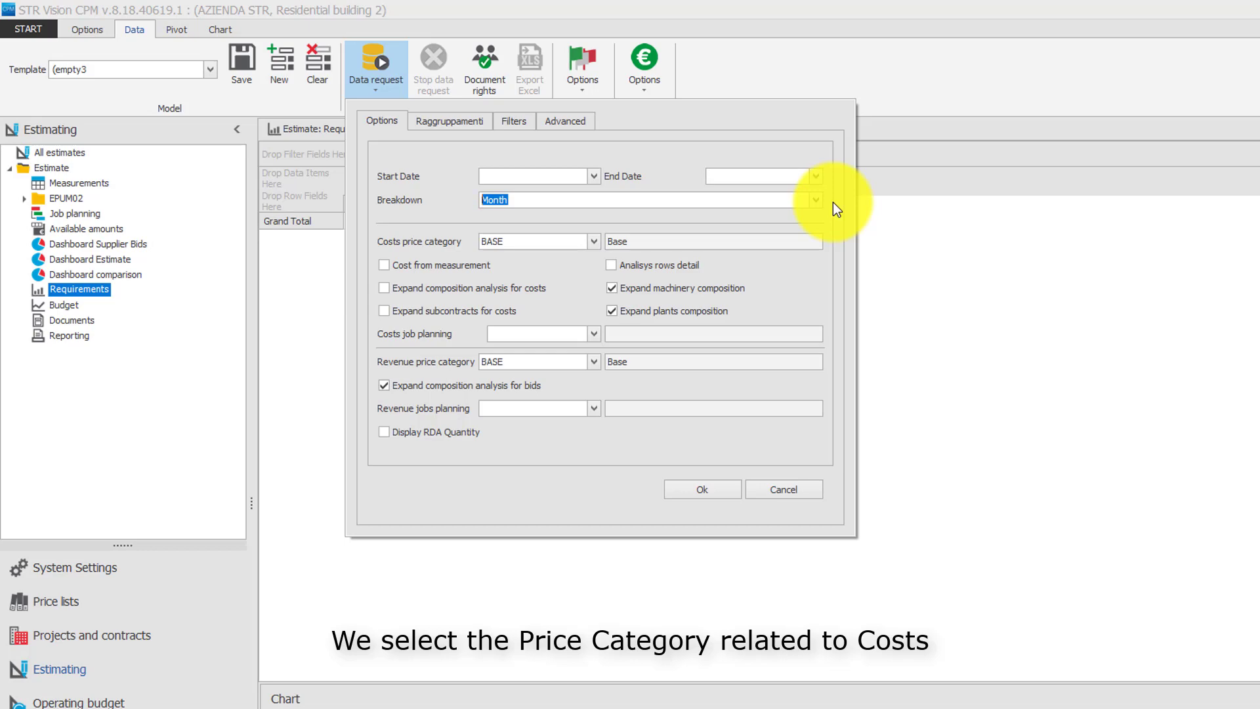
Run the data request with costs price category COST, composition analysis for costs expanded, and GANTT01 as the costs job planning.
{"action": "left_click", "coordinate": [593, 241]}
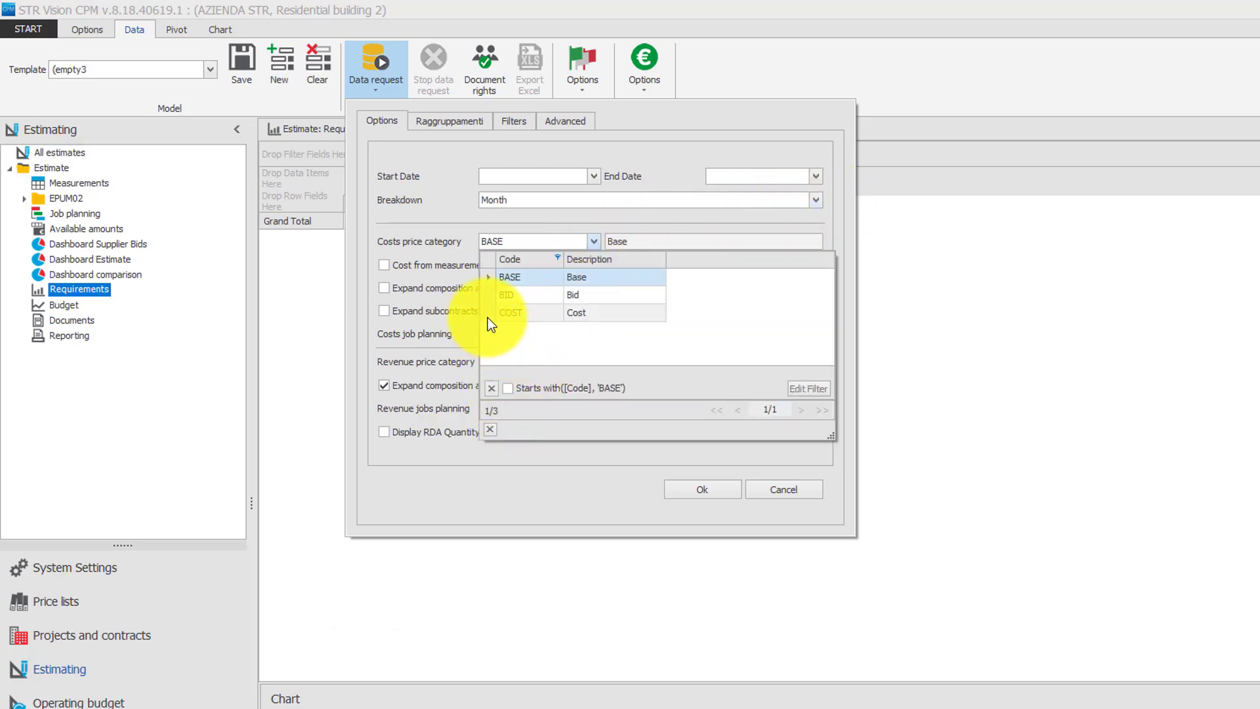
{"action": "left_click", "coordinate": [488, 318]}
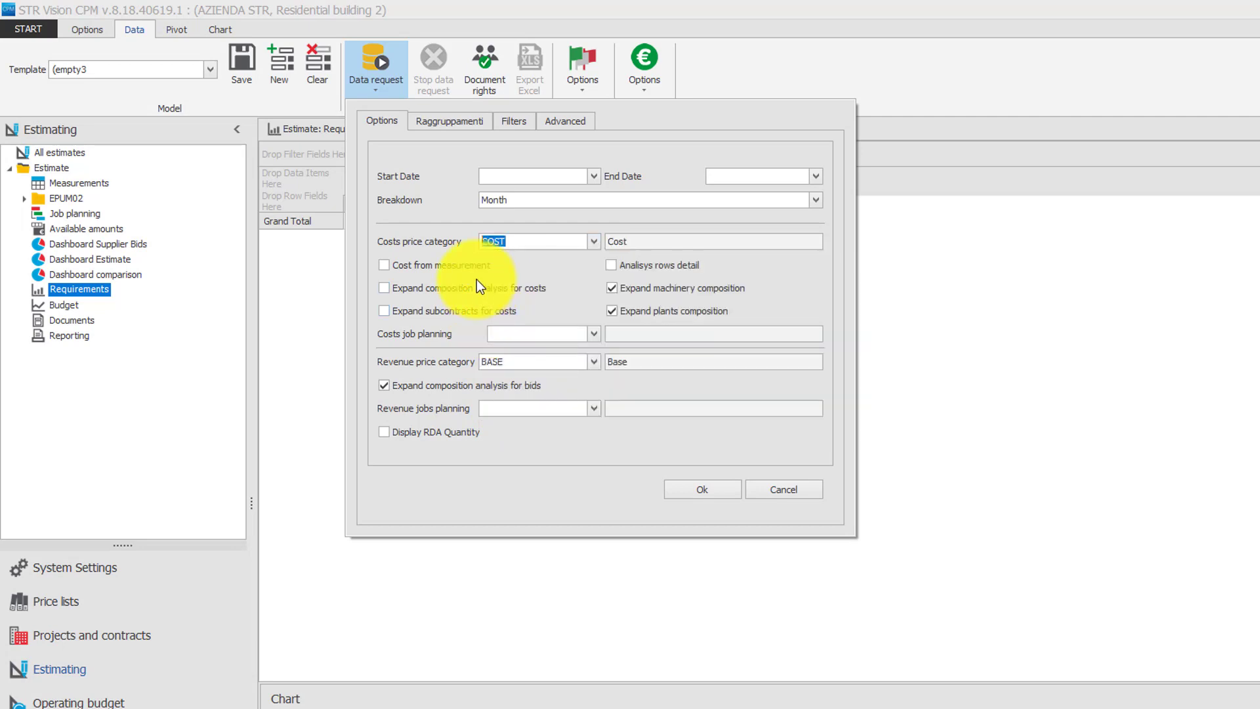
{"action": "left_click", "coordinate": [385, 290]}
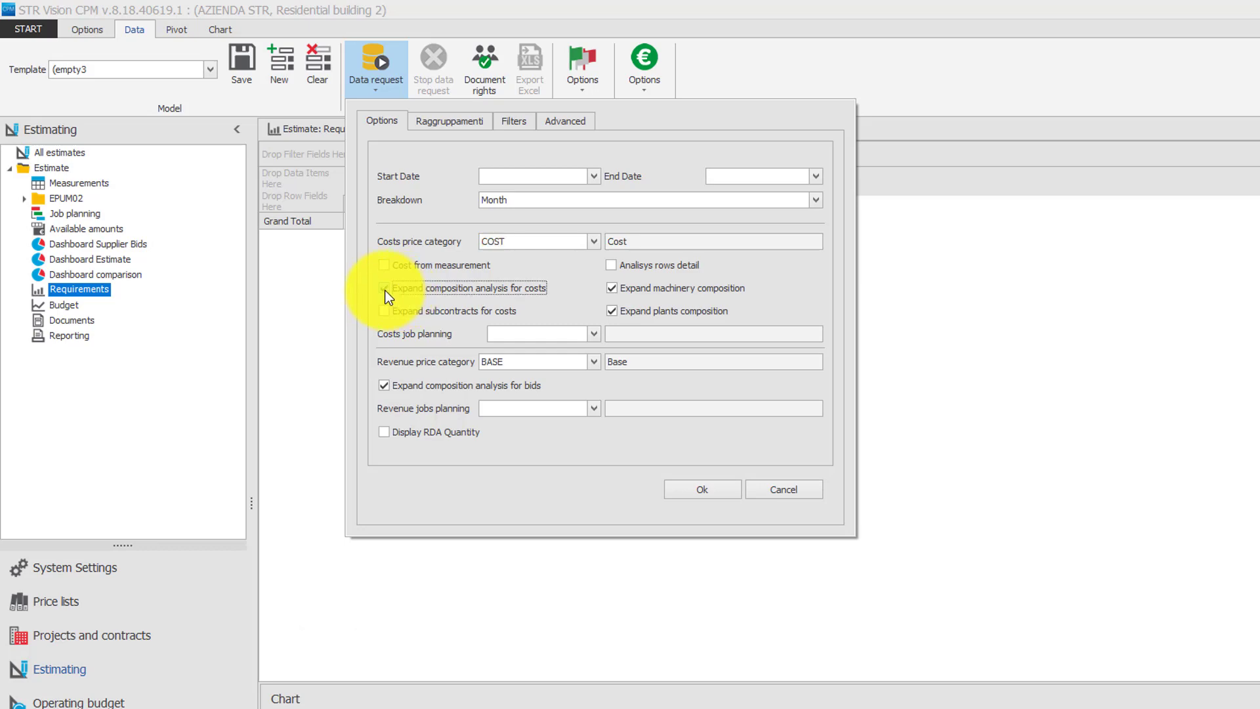
{"action": "left_click", "coordinate": [596, 334]}
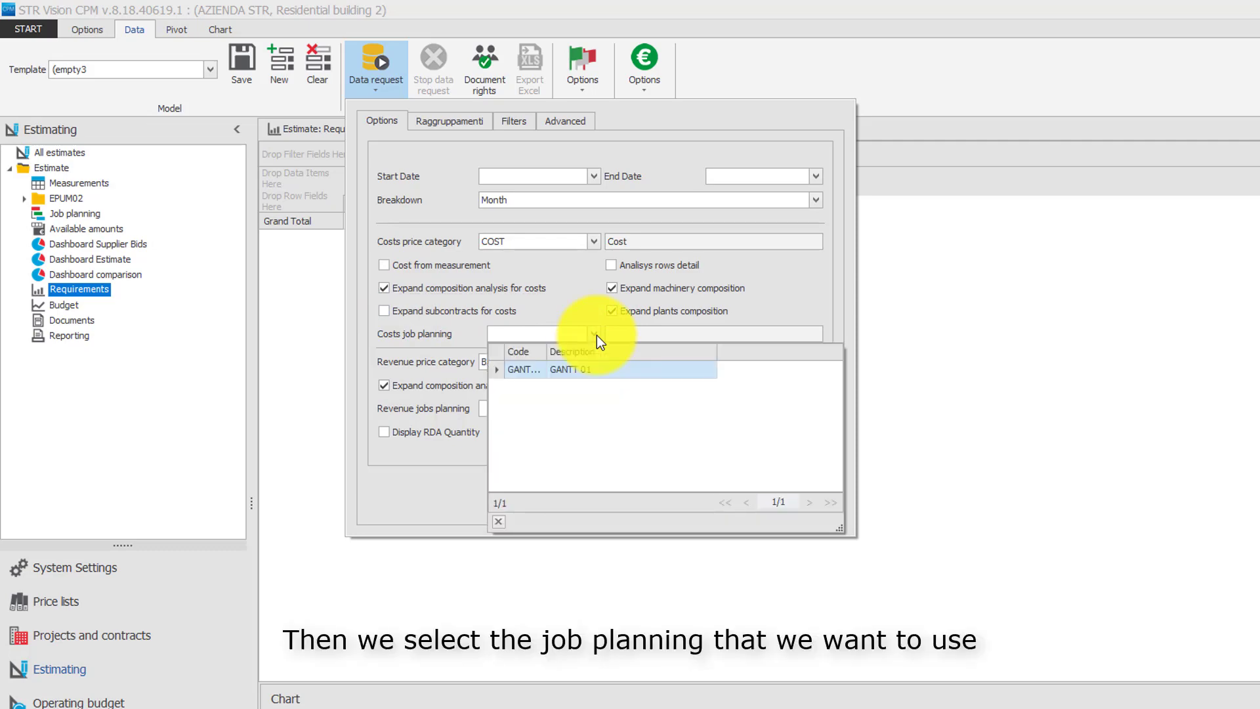
{"action": "left_click", "coordinate": [498, 373]}
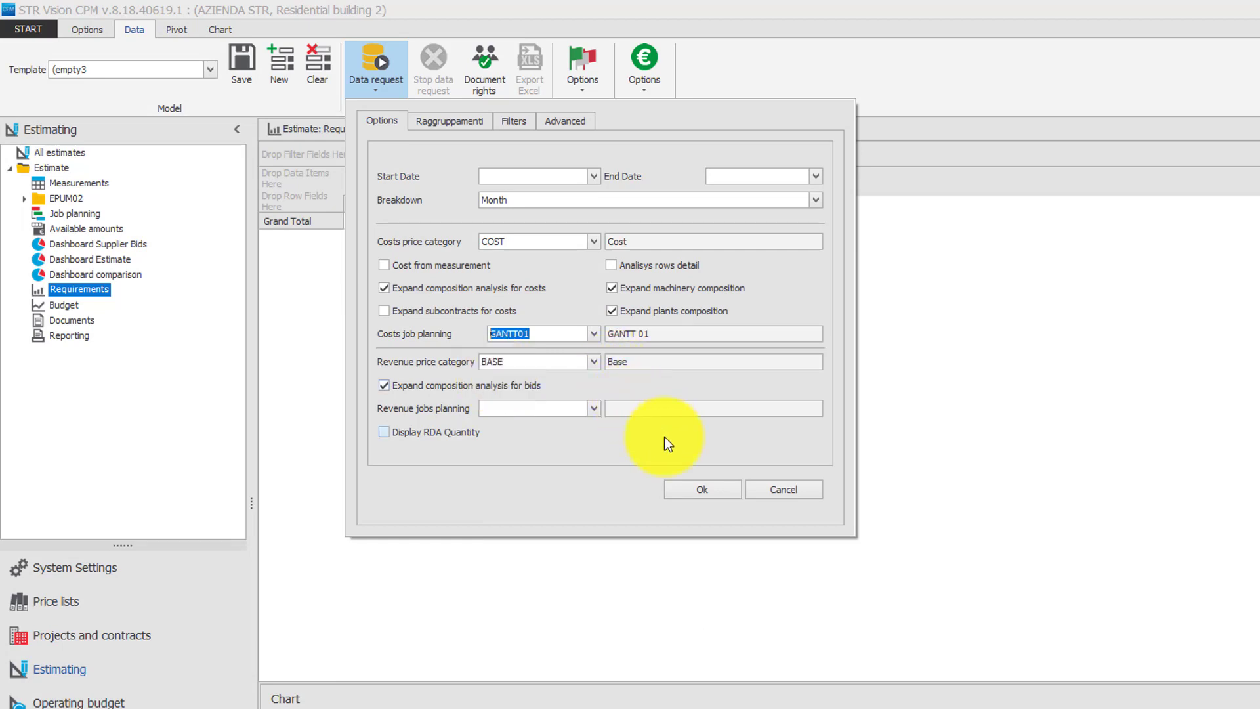
{"action": "left_click", "coordinate": [707, 490]}
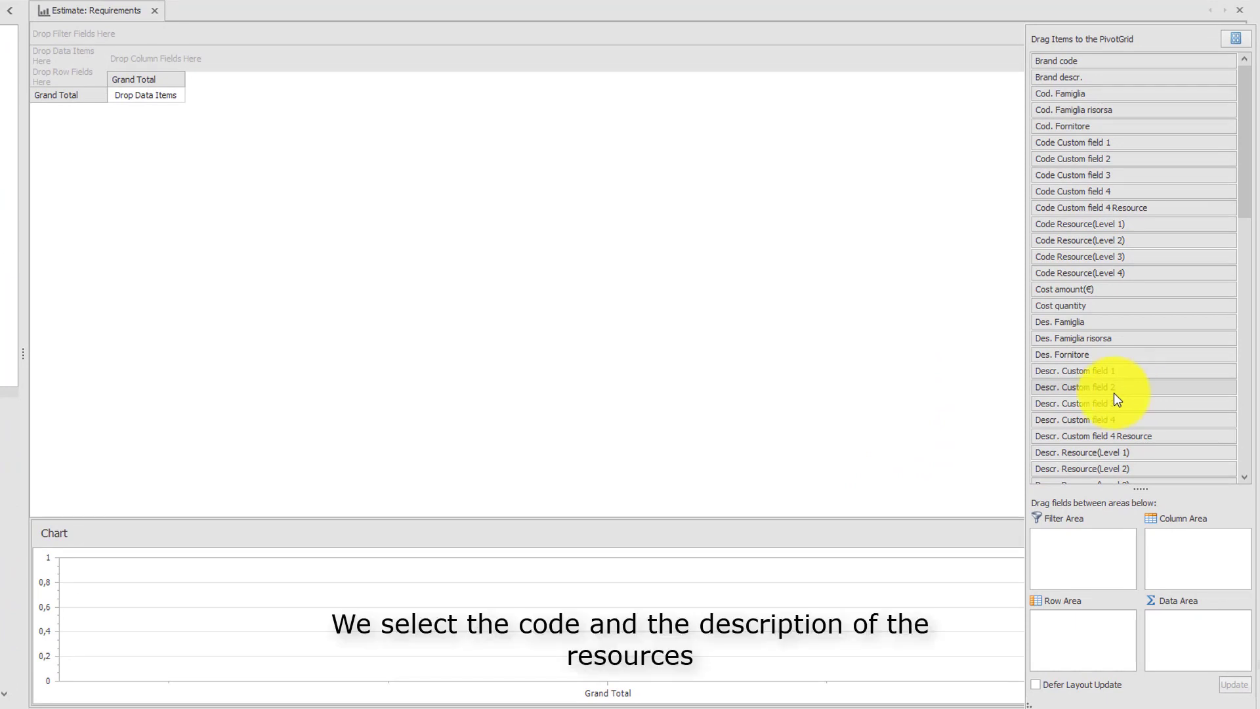
Add Resource code and Resource descr. as row fields of the pivot grid.
{"action": "scroll", "coordinate": [1113, 401], "scroll_direction": "down", "scroll_amount": 1}
{"action": "scroll", "coordinate": [1114, 400], "scroll_direction": "down", "scroll_amount": 2}
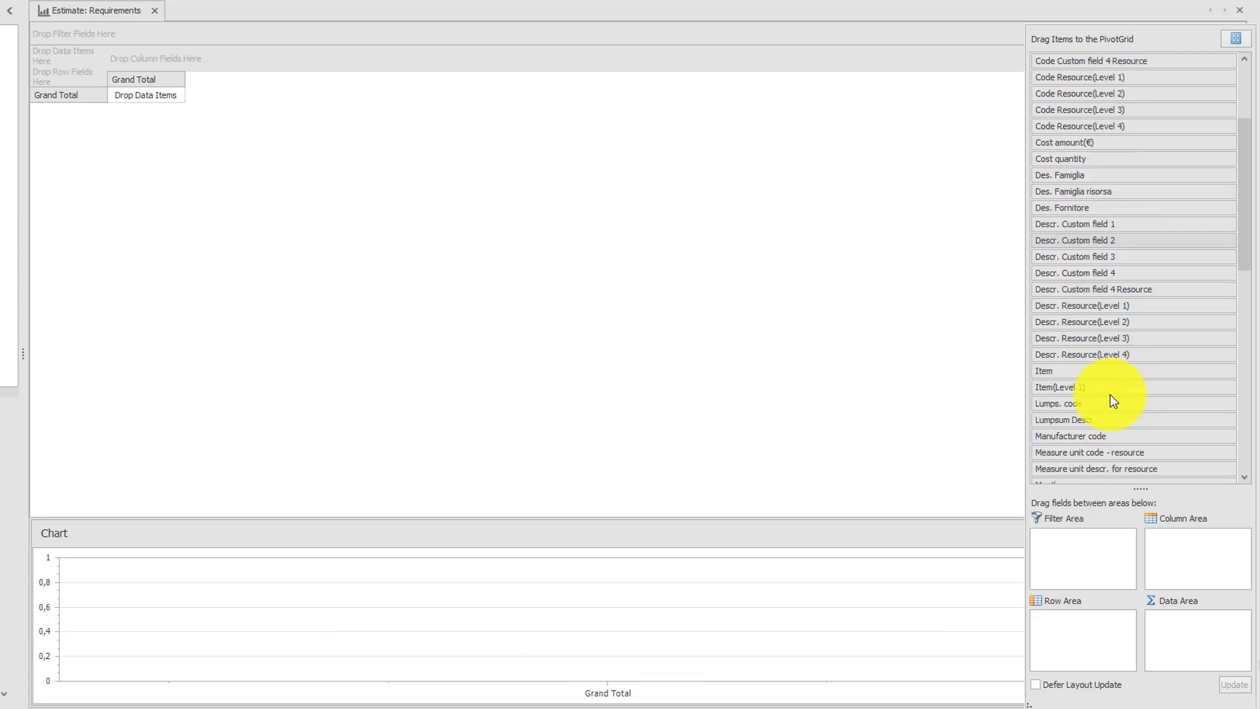
{"action": "scroll", "coordinate": [1114, 401], "scroll_direction": "down", "scroll_amount": 5}
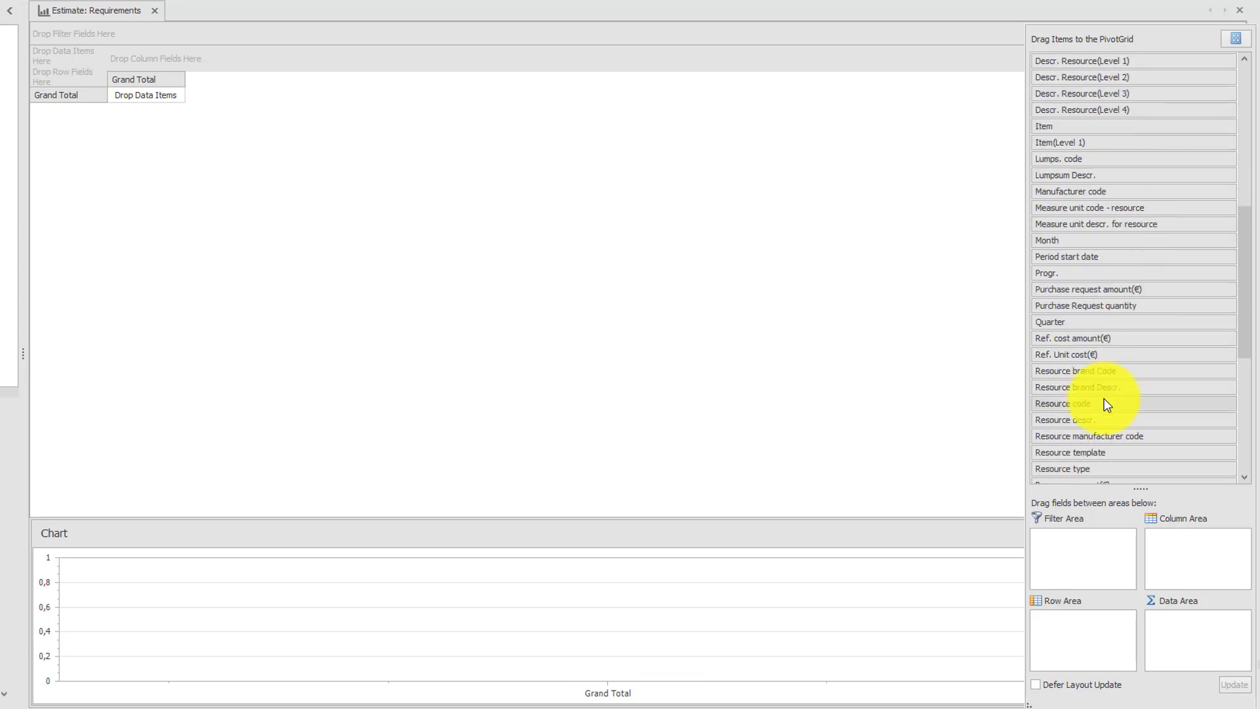
{"action": "left_click_drag", "start_coordinate": [1108, 405], "coordinate": [1071, 623]}
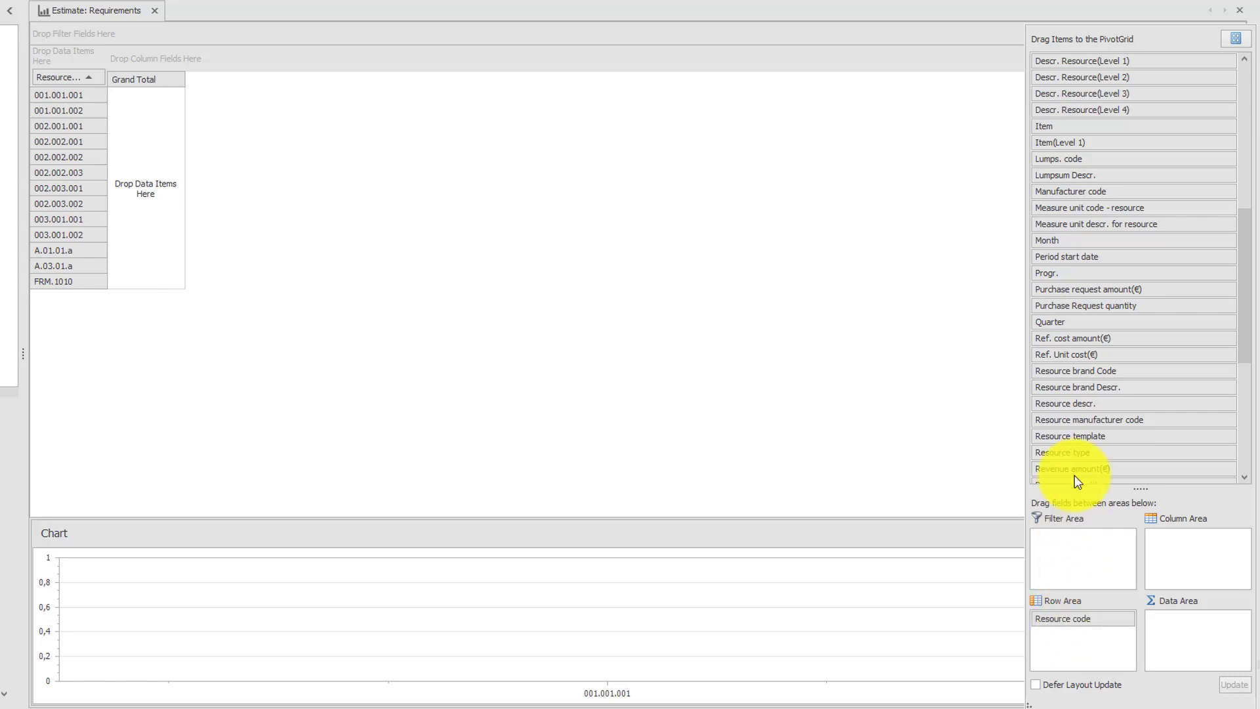
{"action": "left_click_drag", "start_coordinate": [1072, 405], "coordinate": [1085, 552]}
{"action": "left_click_drag", "start_coordinate": [1079, 642], "coordinate": [1079, 642]}
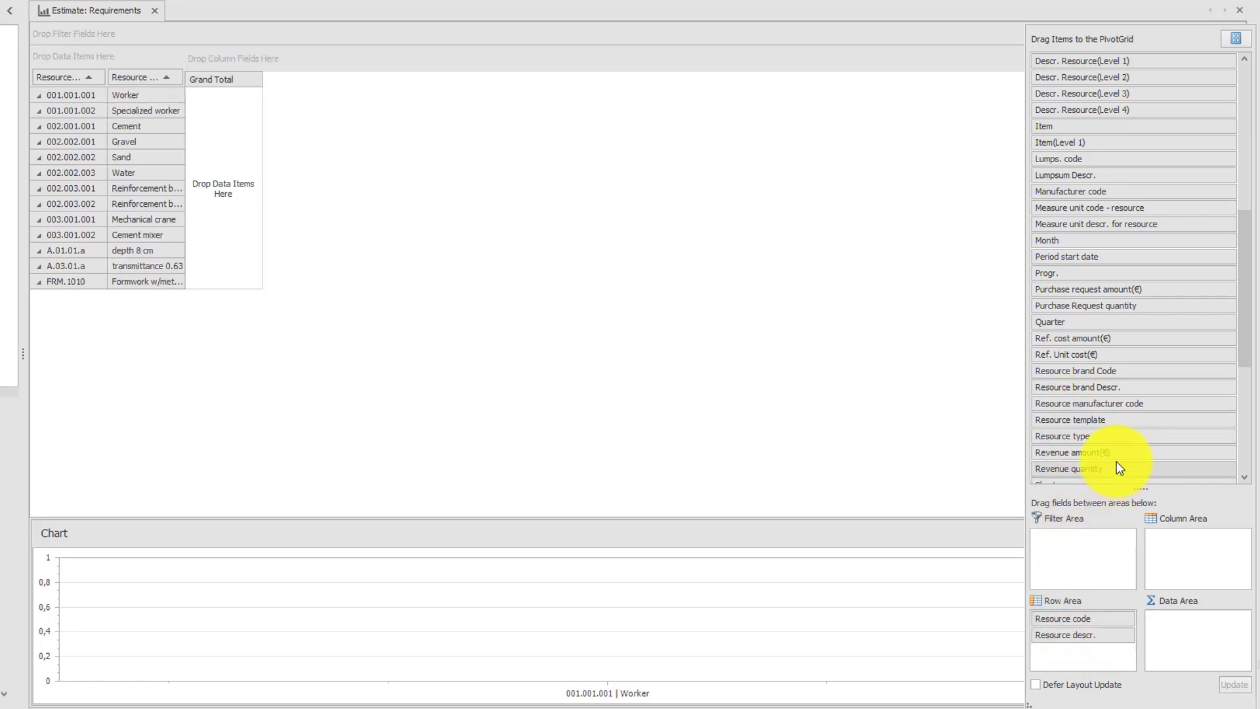
Add UM descr. as the third row field, below Resource descr.
{"action": "scroll", "coordinate": [1118, 468], "scroll_direction": "down", "scroll_amount": 4}
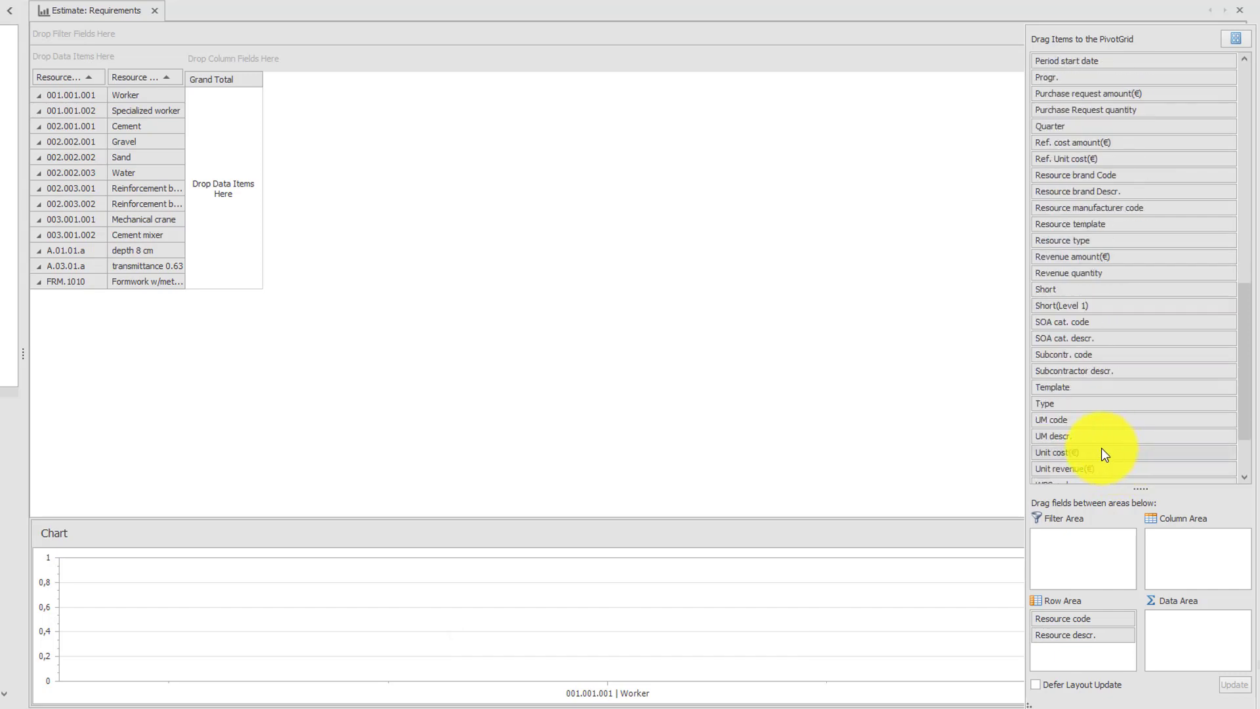
{"action": "left_click_drag", "start_coordinate": [1068, 436], "coordinate": [1085, 566]}
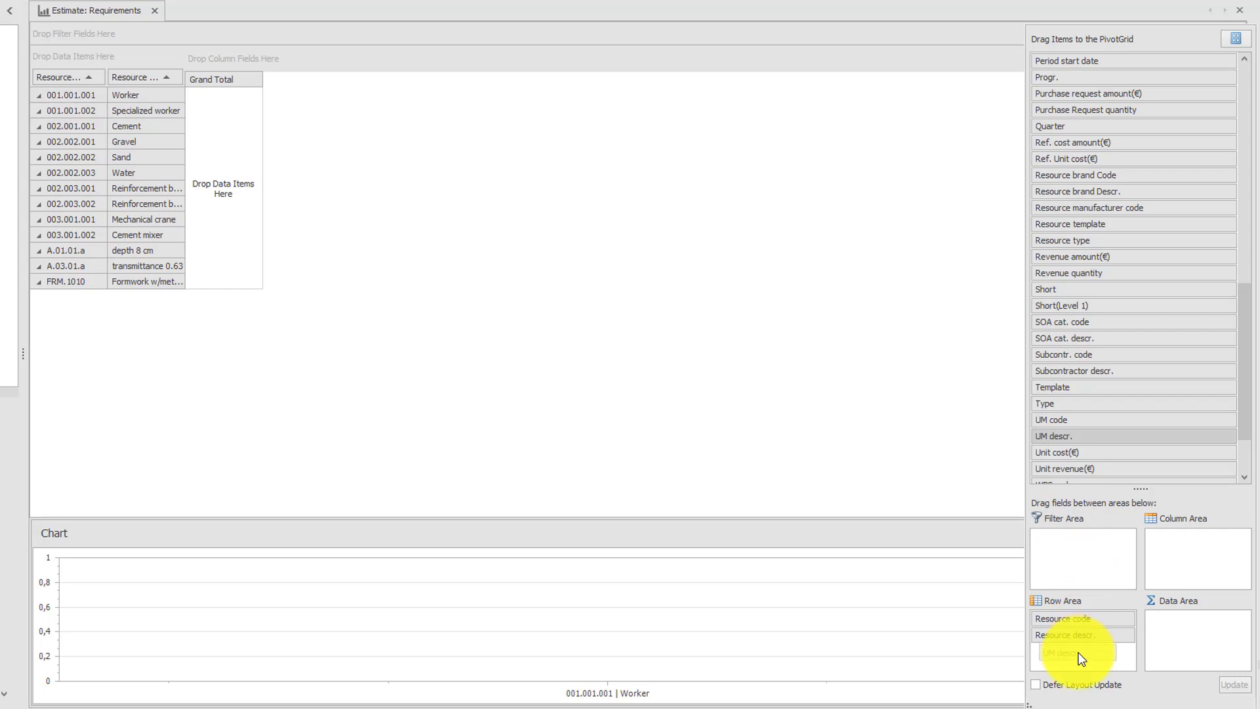
{"action": "left_click_drag", "start_coordinate": [1081, 658], "coordinate": [1081, 658]}
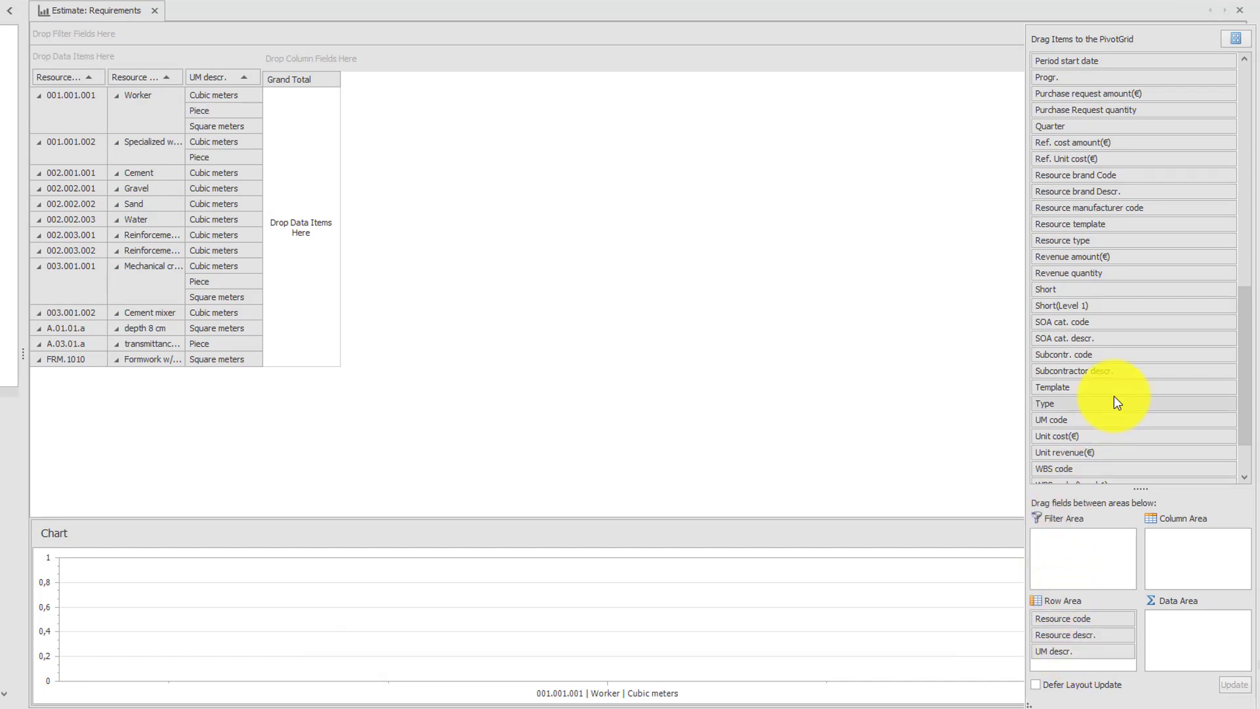
Add Cost quantity as the data field of the pivot grid.
{"action": "scroll", "coordinate": [1113, 396], "scroll_direction": "down", "scroll_amount": 1}
{"action": "scroll", "coordinate": [1113, 396], "scroll_direction": "up", "scroll_amount": 10}
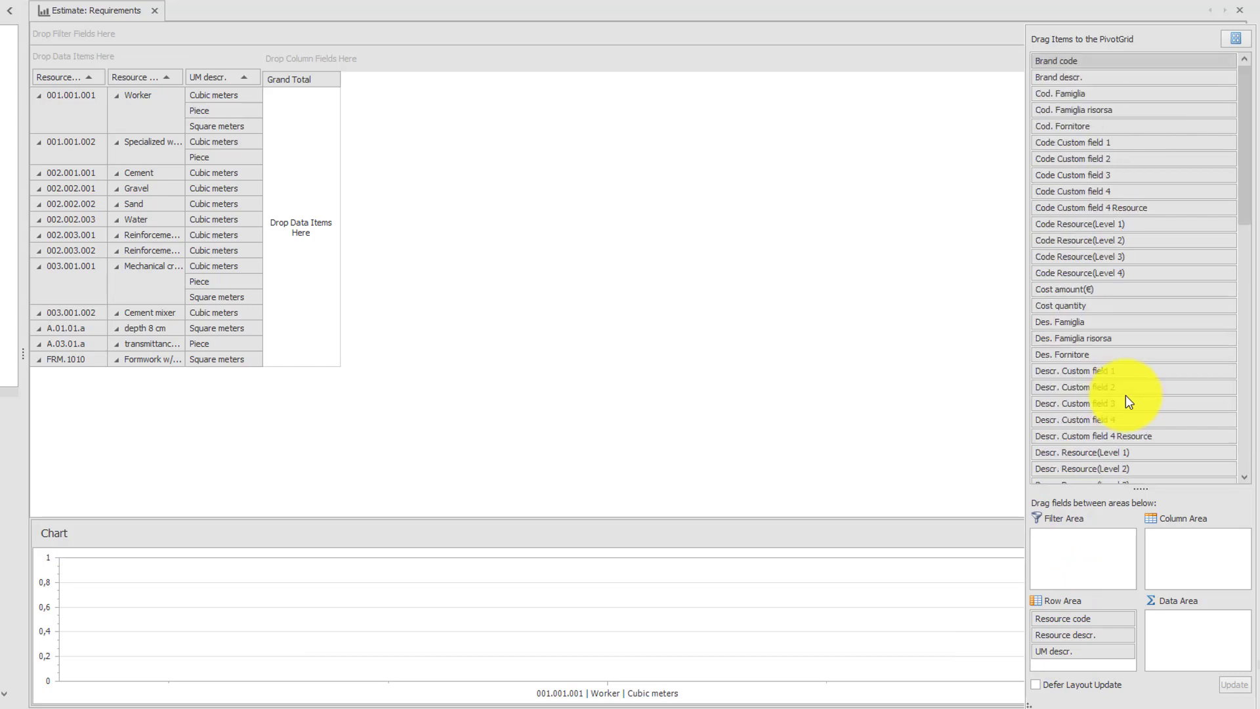
{"action": "left_click_drag", "start_coordinate": [1086, 303], "coordinate": [1180, 633]}
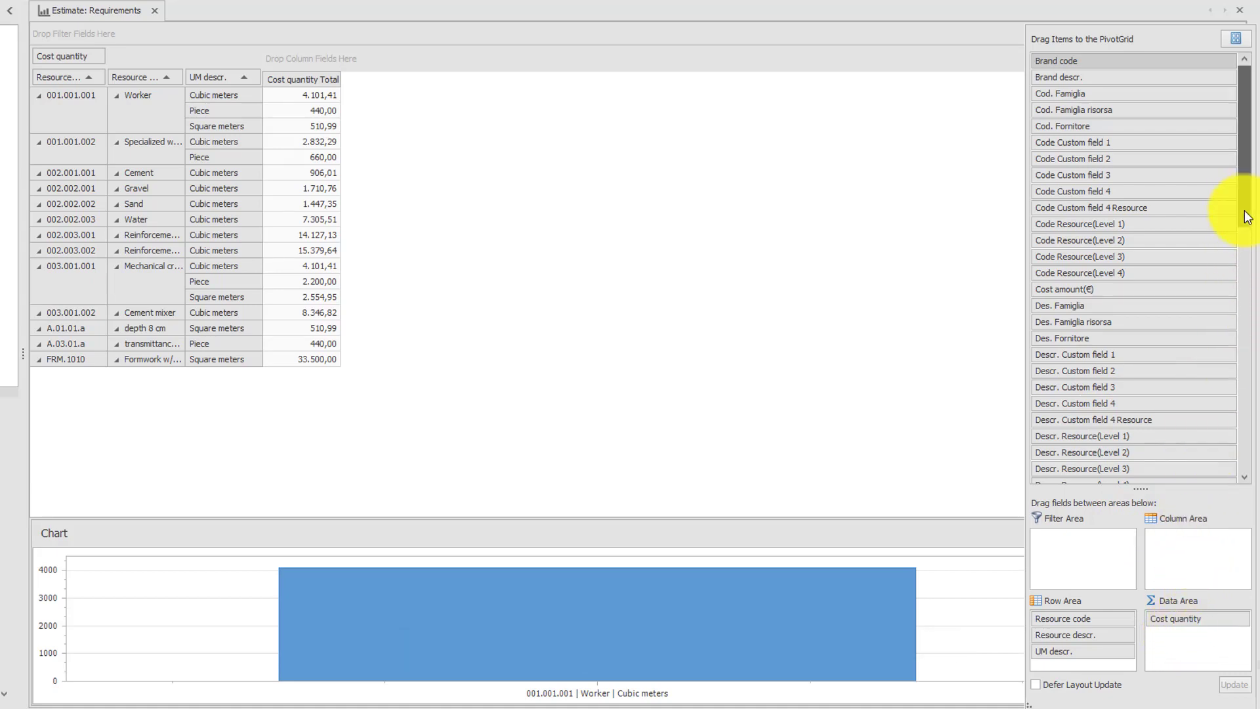
Break the cost quantities down by time with Year and Month as column fields.
{"action": "left_click_drag", "start_coordinate": [1247, 217], "coordinate": [1234, 467]}
{"action": "left_click_drag", "start_coordinate": [1133, 473], "coordinate": [1197, 542]}
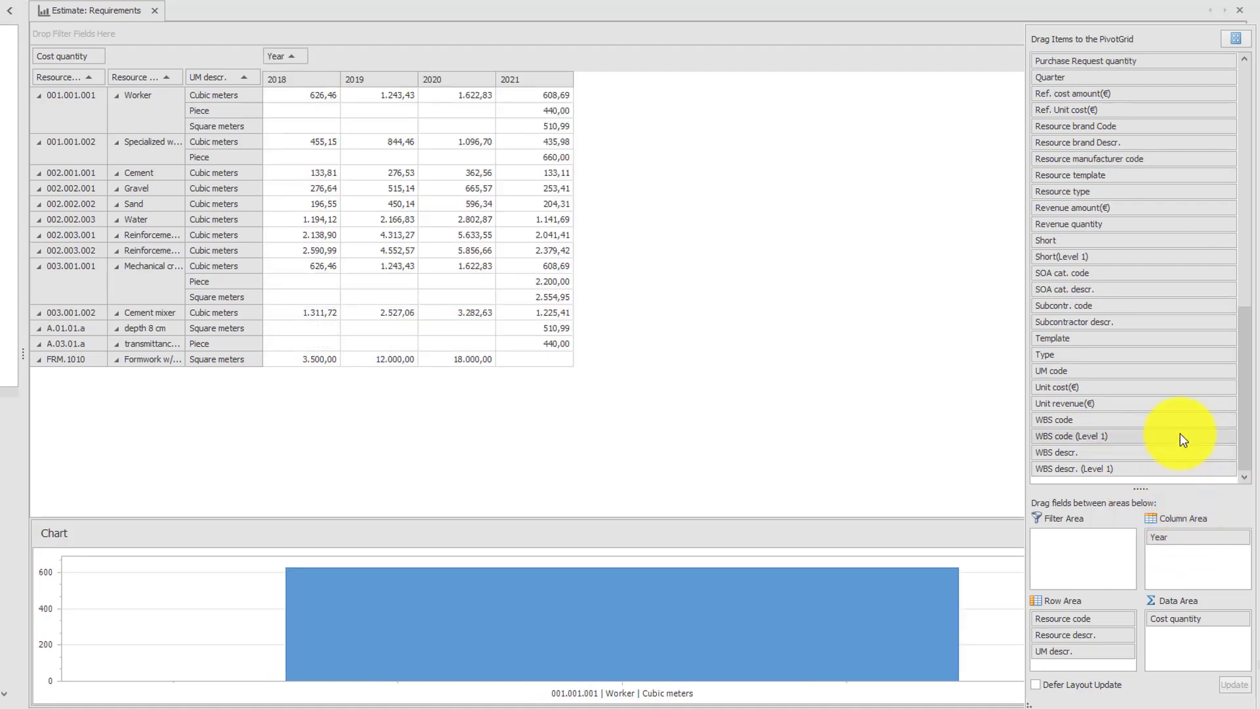
{"action": "left_click_drag", "start_coordinate": [1244, 367], "coordinate": [1245, 335]}
{"action": "left_click_drag", "start_coordinate": [1072, 76], "coordinate": [1202, 561]}
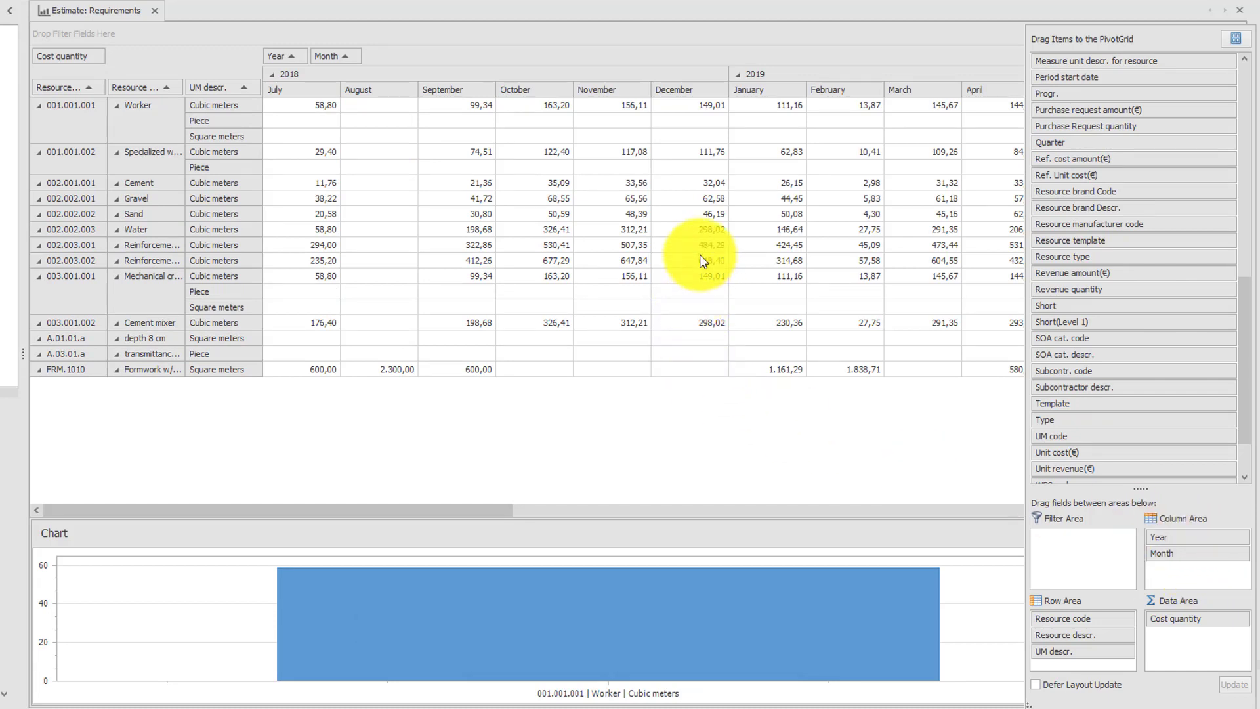
Chart the resource quantities from August 2018 to February 2019 by selecting their cells, from the Worker rows down to Mechanical crane.
{"action": "left_click_drag", "start_coordinate": [374, 135], "coordinate": [878, 302]}
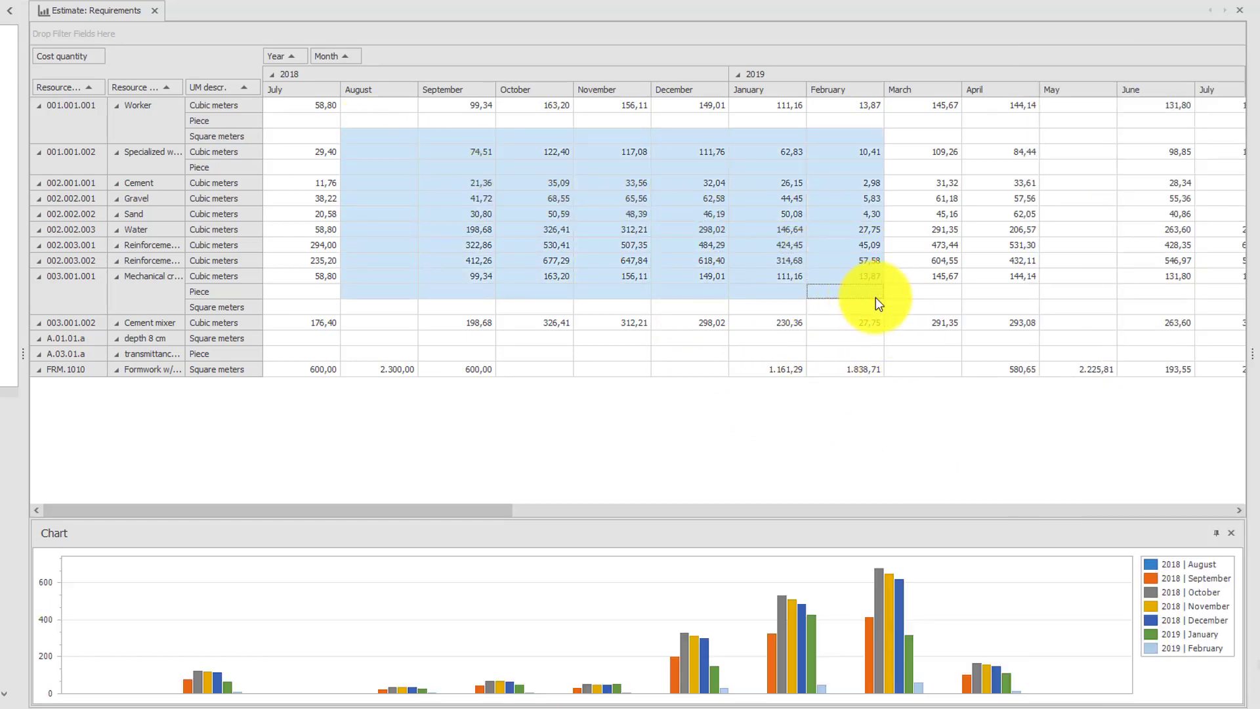